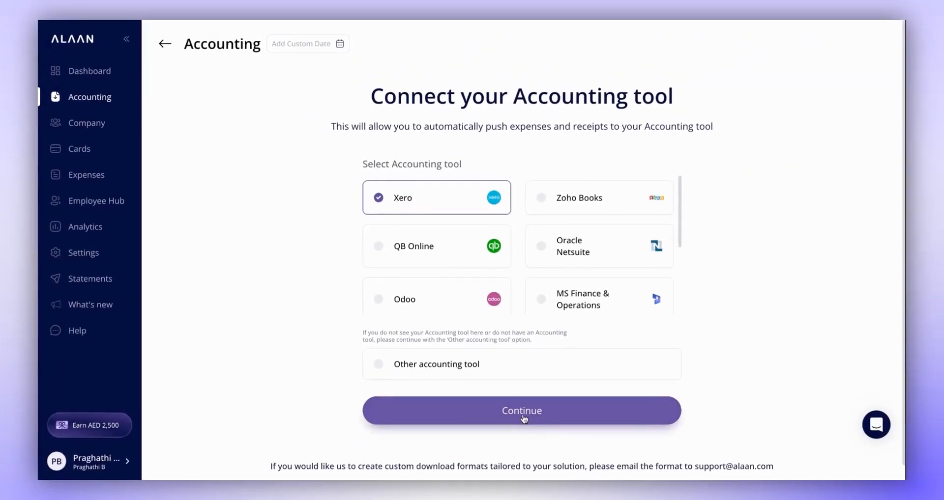
- Continue with Xero as the accounting tool, dismiss the how-it-works overview and start the Xero connection
click(524, 418)
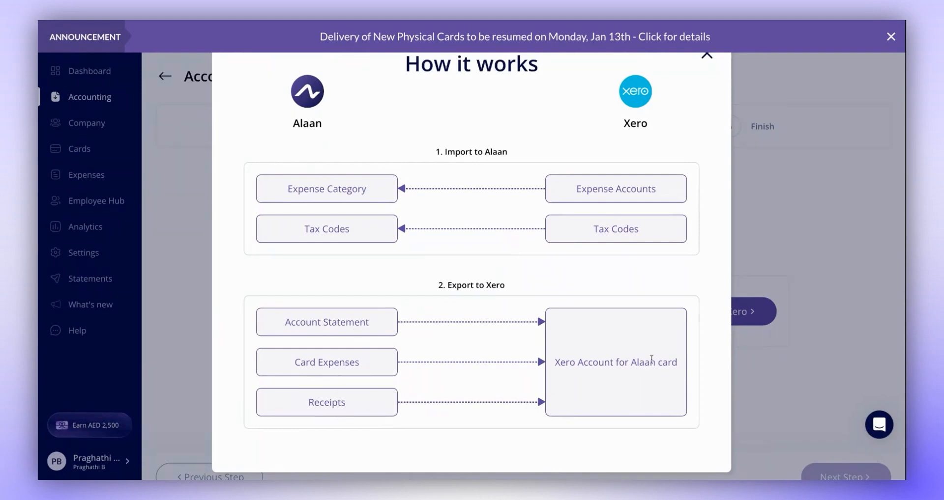
click(706, 55)
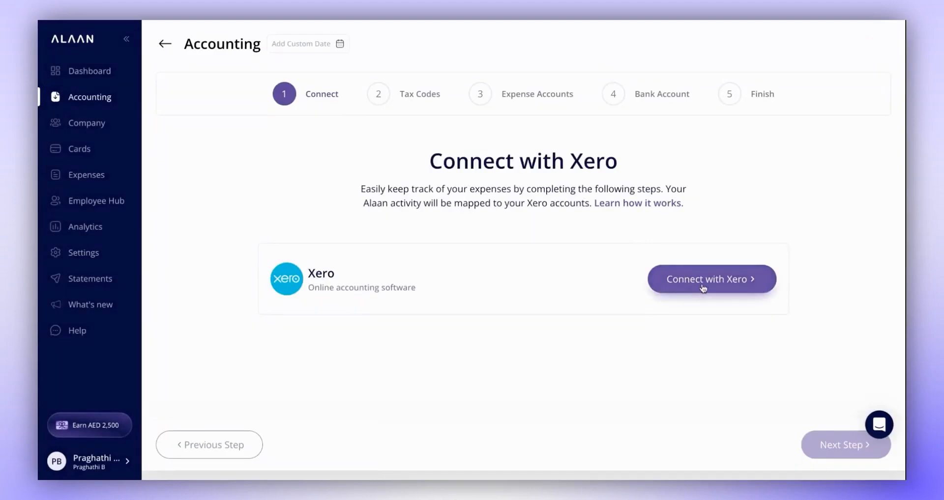
click(703, 287)
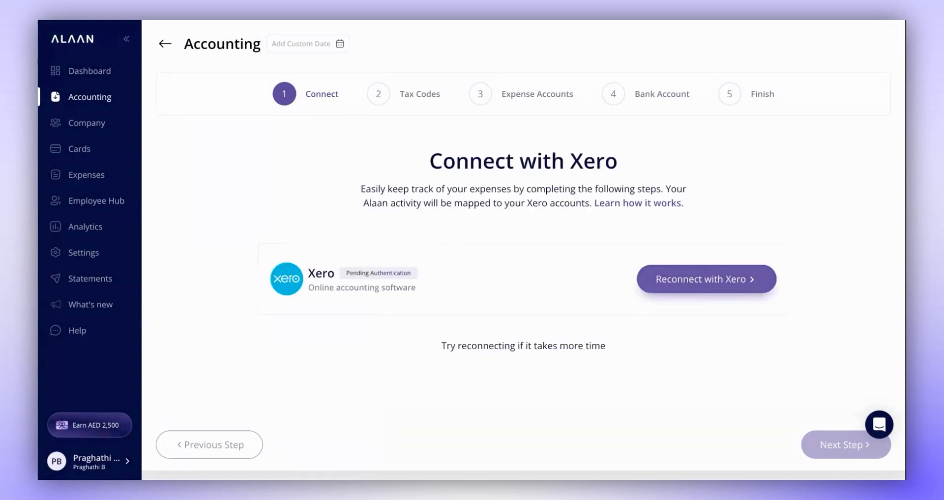
- Log in to Xero with the account e-mail and password to continue to Alaan
click(415, 198)
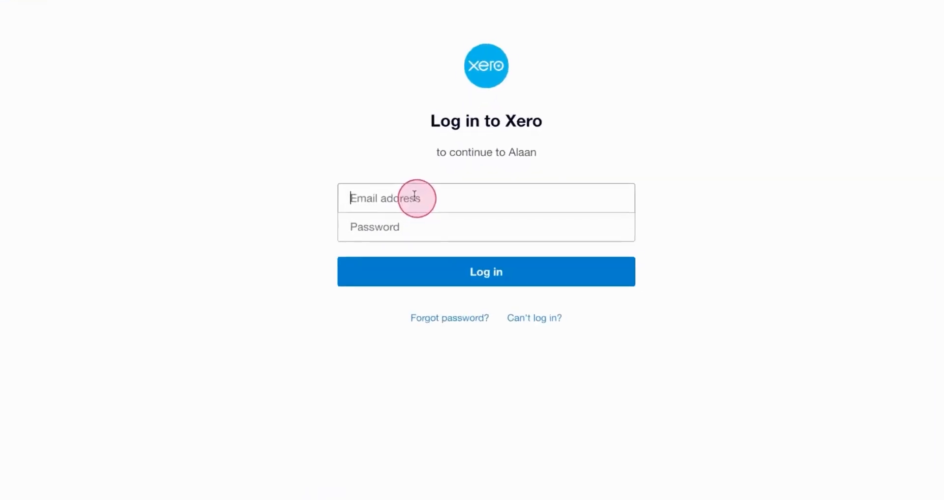
click(424, 222)
click(441, 244)
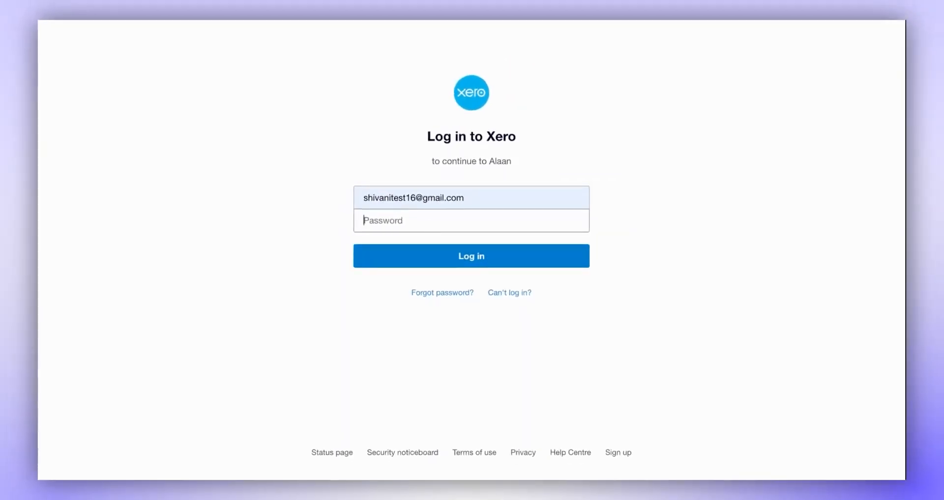
text(••••••)
click(463, 260)
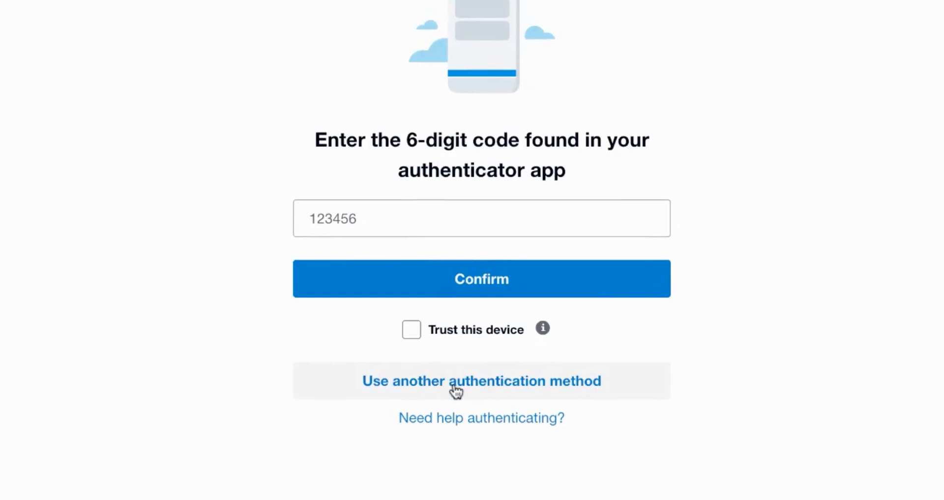
- Switch the Xero authentication method to the backup email address and submit the verification code
click(455, 390)
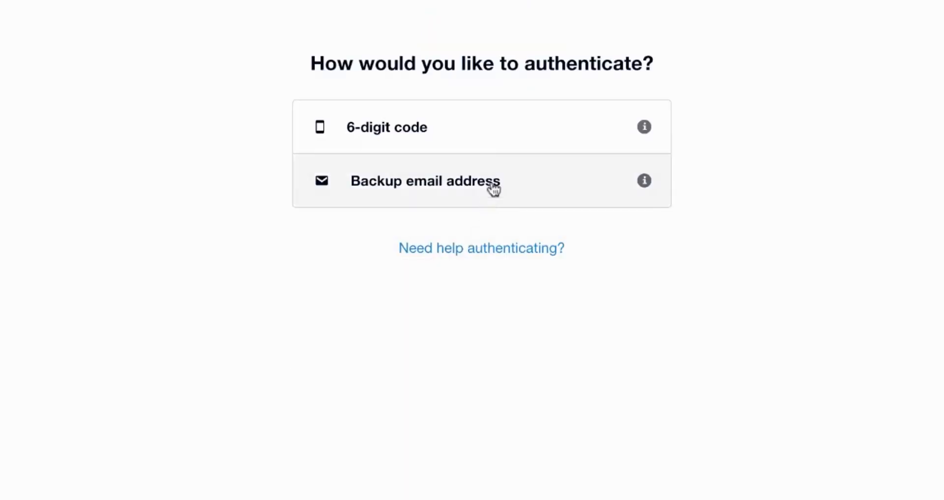
click(493, 189)
click(488, 232)
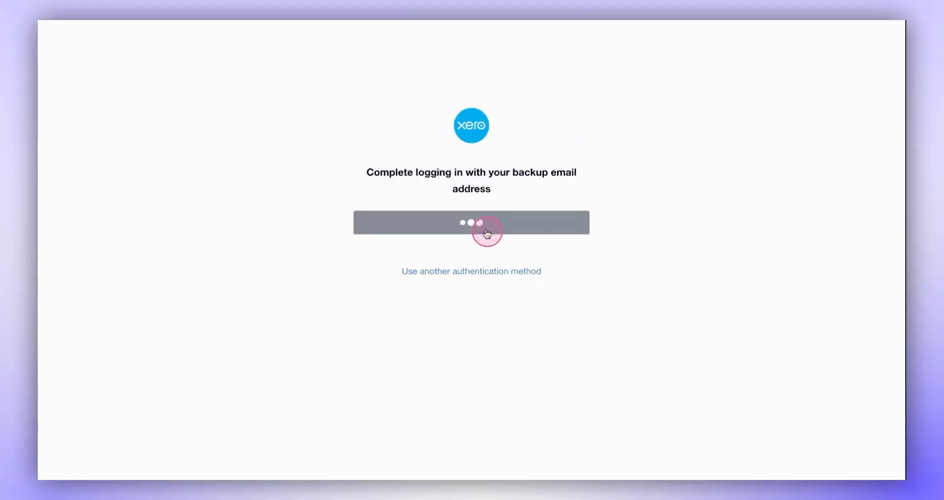
key(Return)
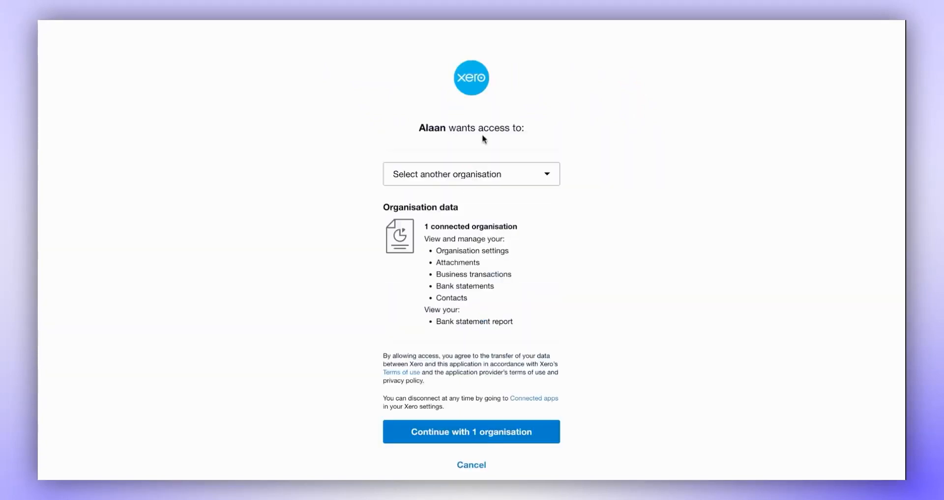
- Select the Xero Accounting integration organisation and allow Alaan access to its data
click(487, 183)
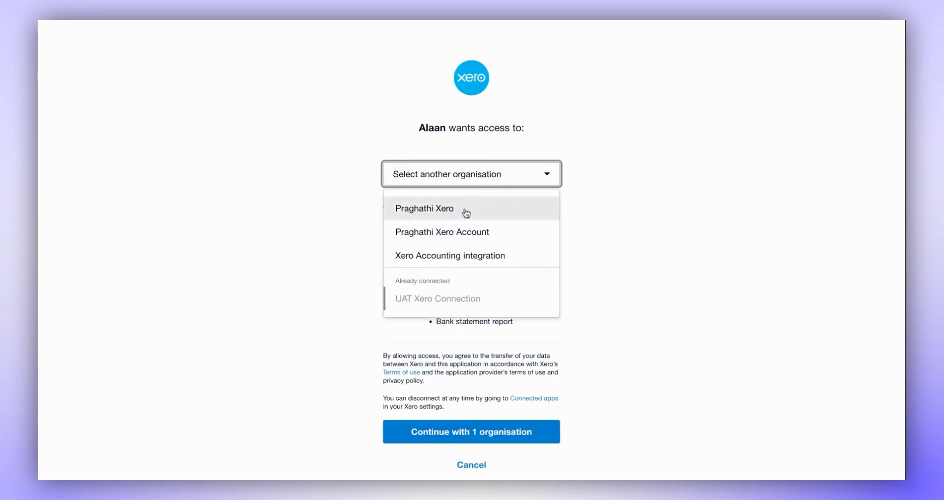
click(456, 258)
scroll(485, 320, down, 1)
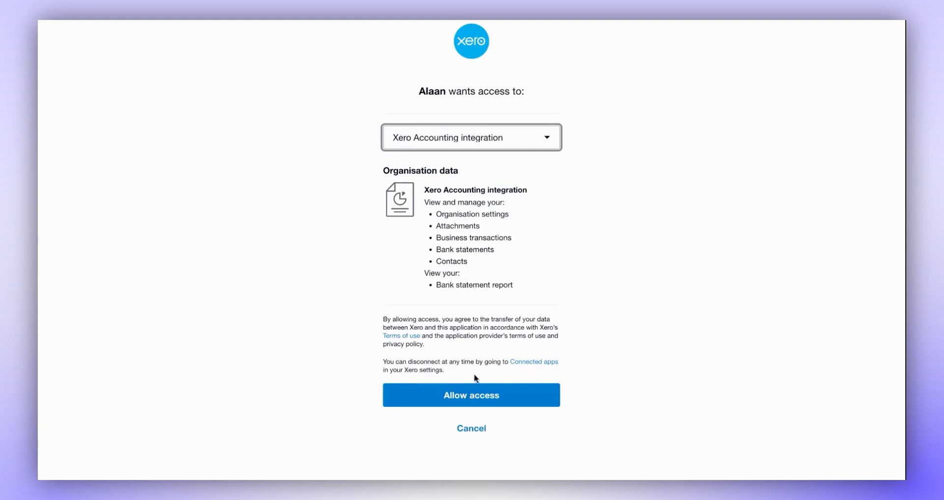
click(473, 397)
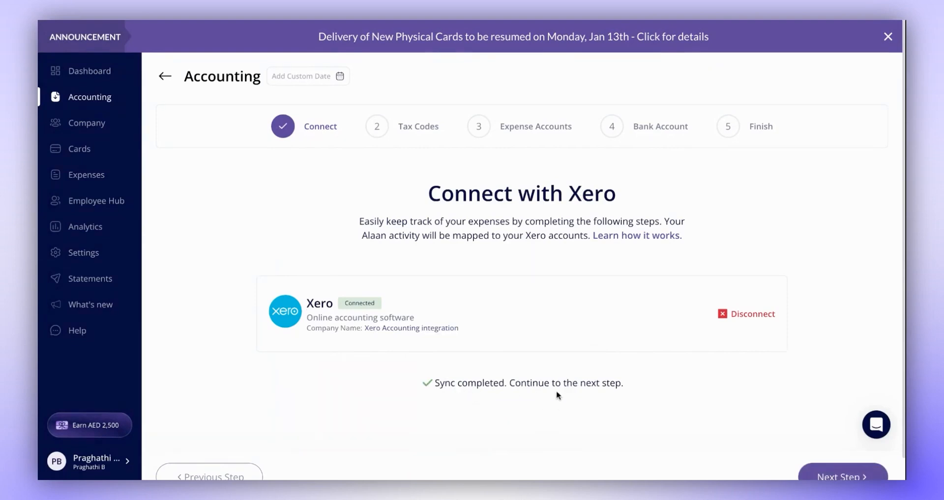
- Proceed to the Tax Codes stage of the setup and import the tax codes from Xero
scroll(642, 399, down, 1)
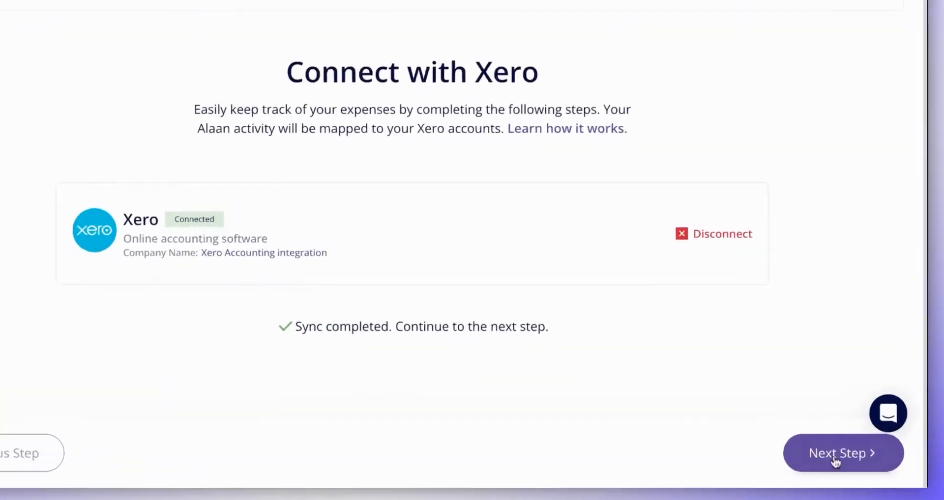
click(838, 456)
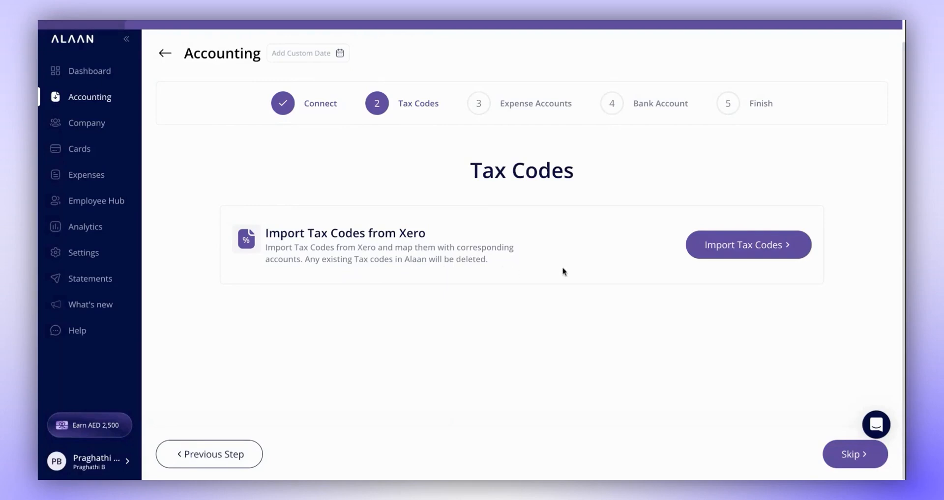
click(732, 246)
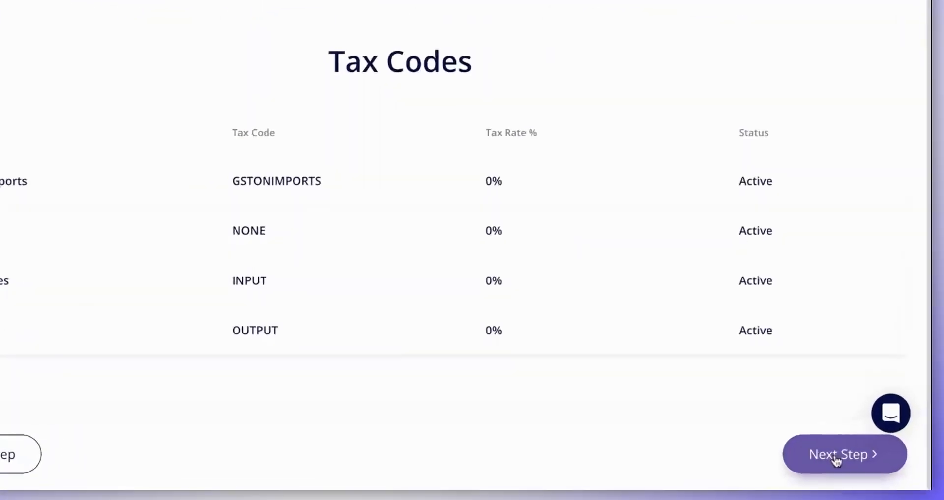
- Proceed to the Expense Accounts stage and import the accounts from Xero, confirming replacement of the existing GL account numbers
click(837, 457)
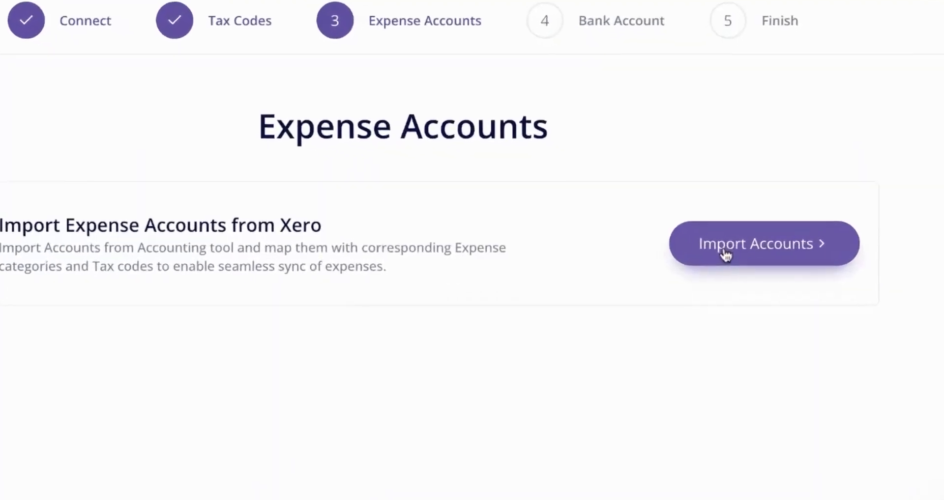
click(726, 252)
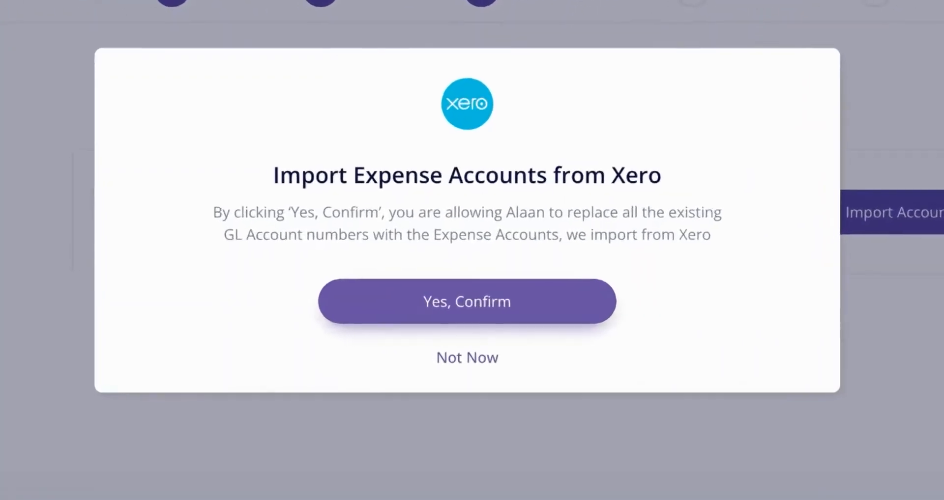
click(477, 304)
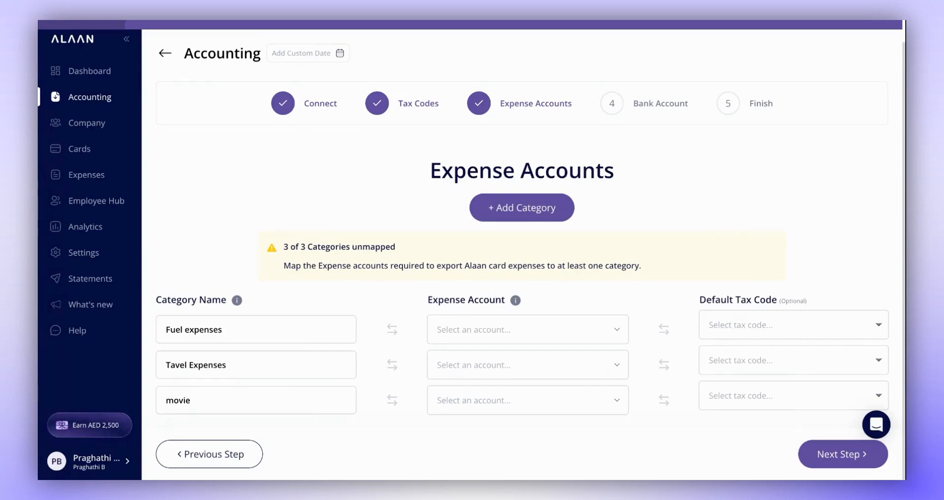
- Map the Fuel expenses category to (453) Office Expenses with Tax on Purchases as its default tax code
mouse_move(238, 407)
mouse_move(217, 340)
click(514, 330)
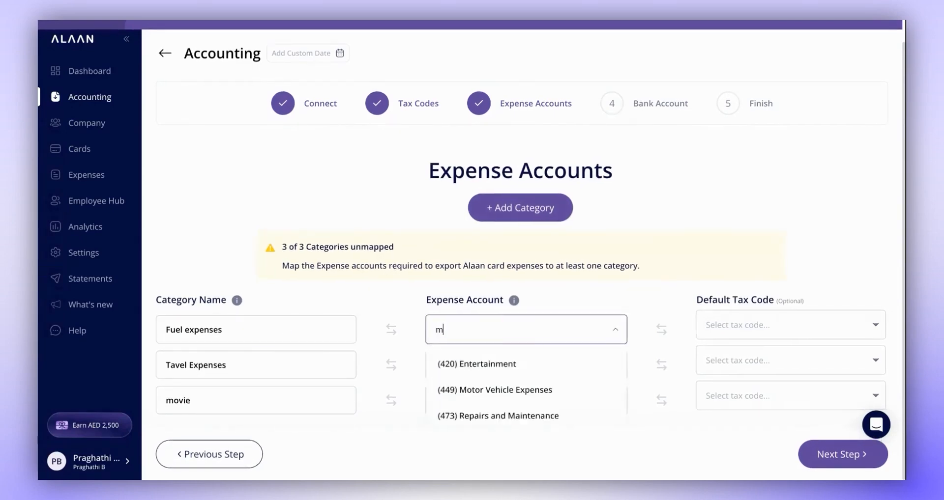
text(of)
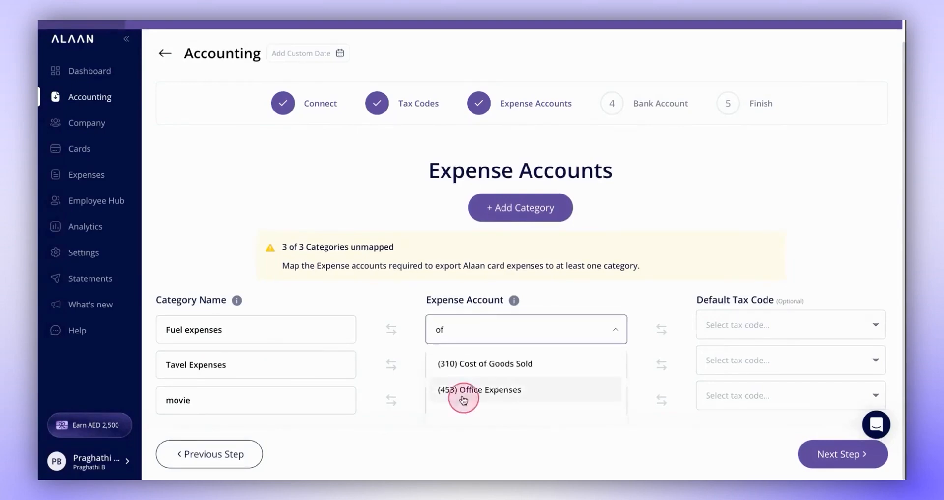
click(463, 398)
click(731, 323)
click(739, 378)
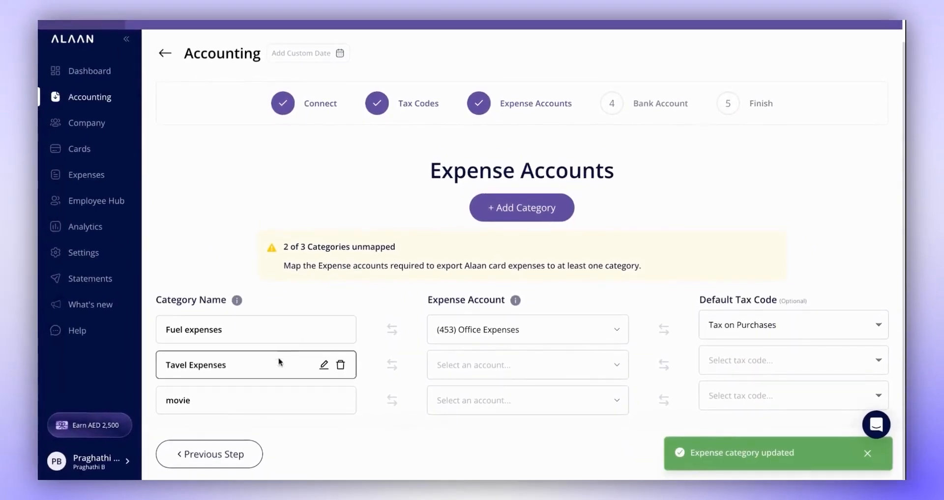
- Map the Tavel Expenses category to (493) Travel - National with Tax on Sales as its default tax code
click(458, 368)
scroll(526, 362, down, 3)
click(466, 292)
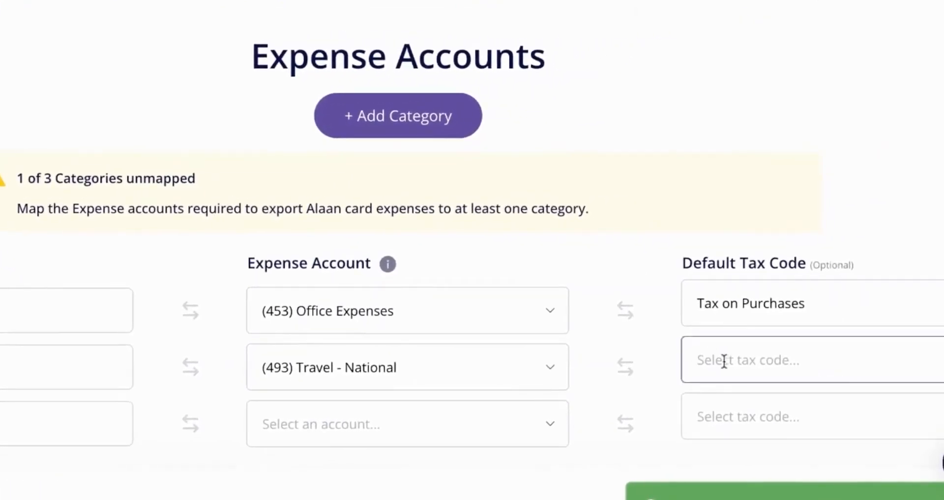
click(742, 415)
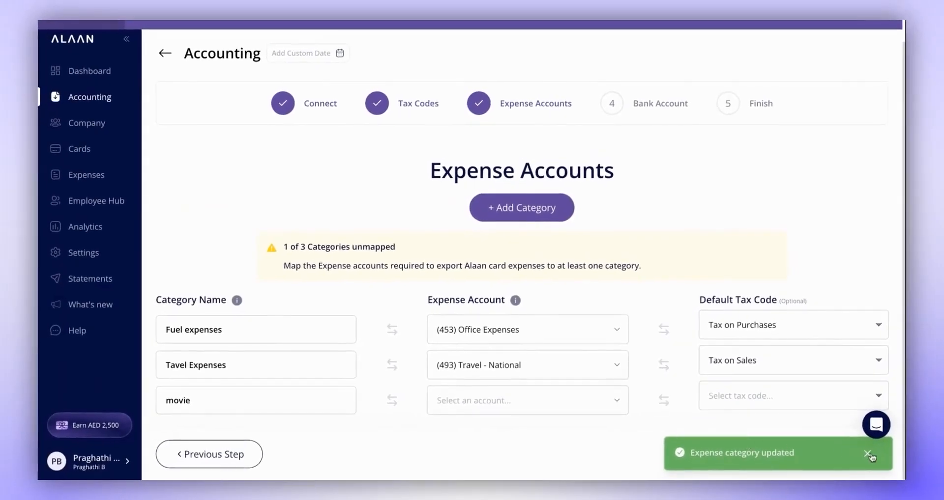
click(868, 455)
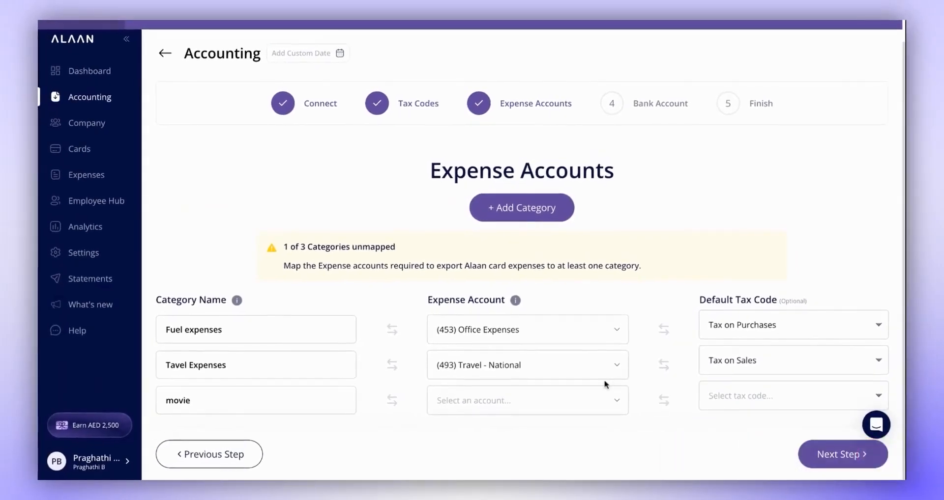
- Create the Alaan account as a new bank account on Xero and finish the accounting setup
click(831, 454)
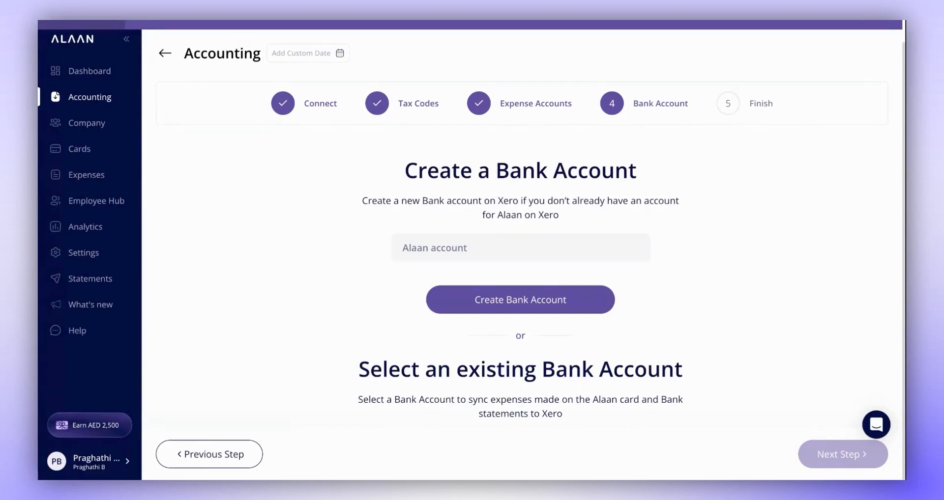
scroll(620, 256, down, 2)
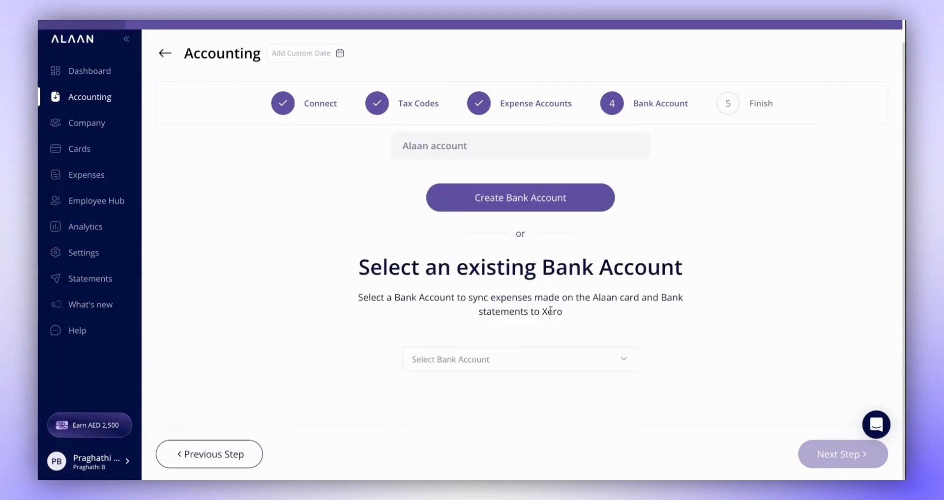
scroll(526, 319, up, 3)
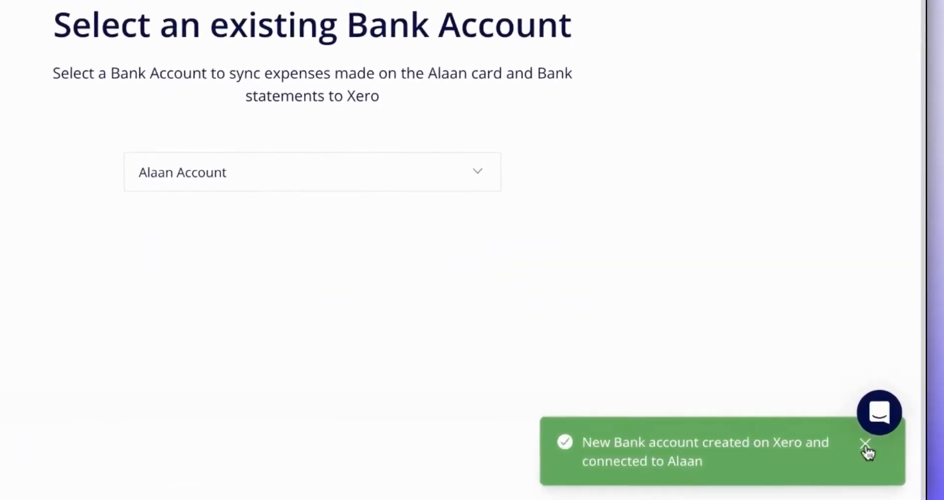
click(867, 451)
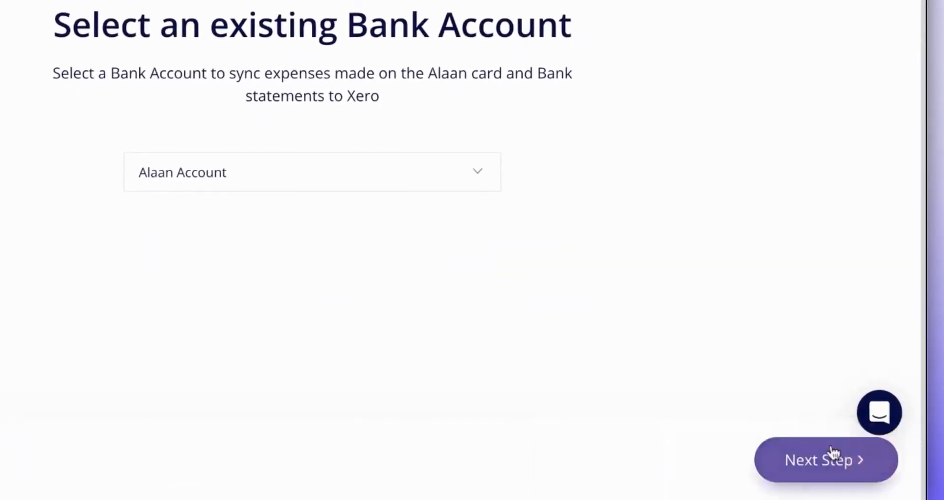
click(781, 462)
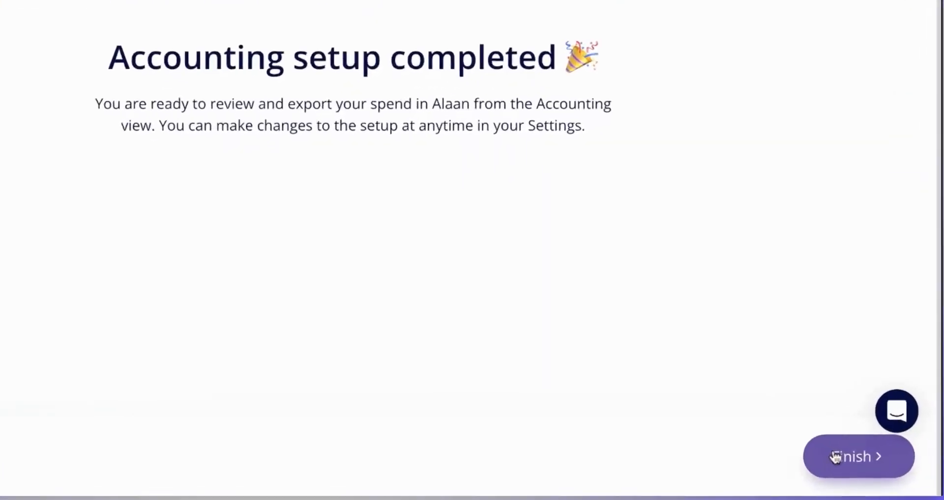
click(836, 455)
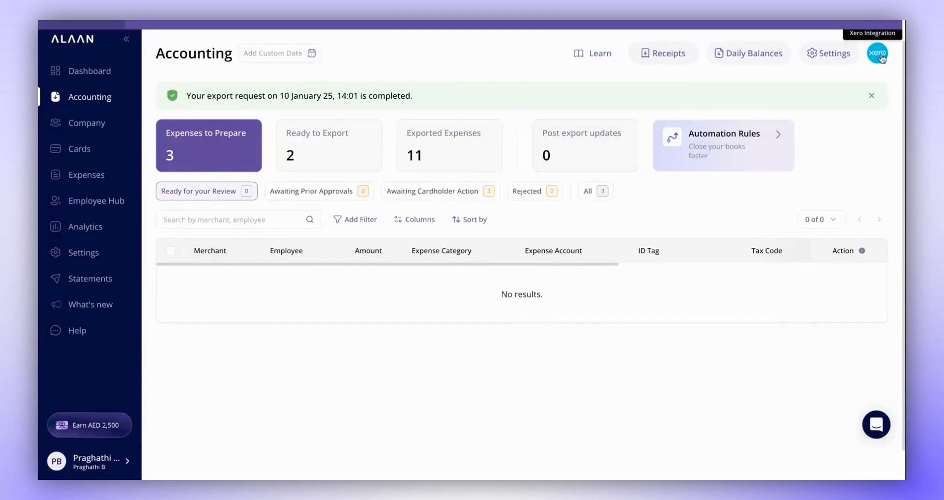
- Review the Xero integration details in the settings, including the linked bank account and vendor mapping, and return to the settings overview
click(70, 261)
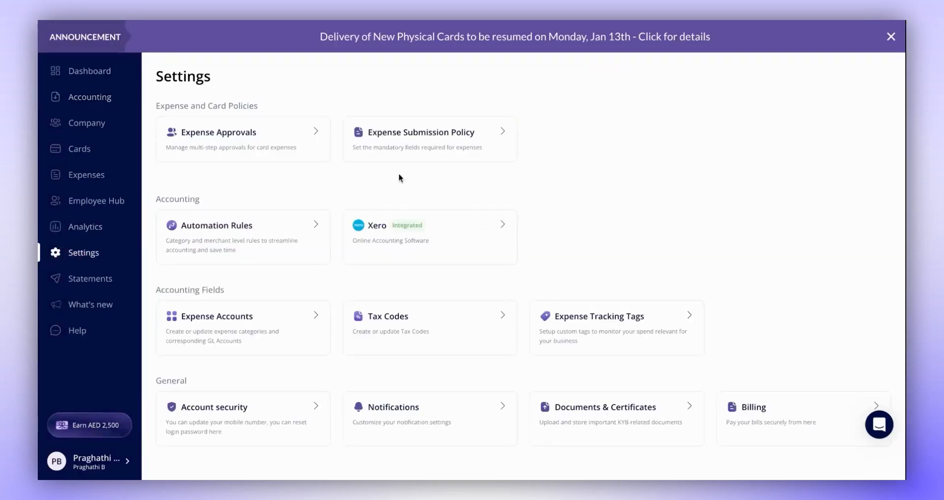
click(402, 257)
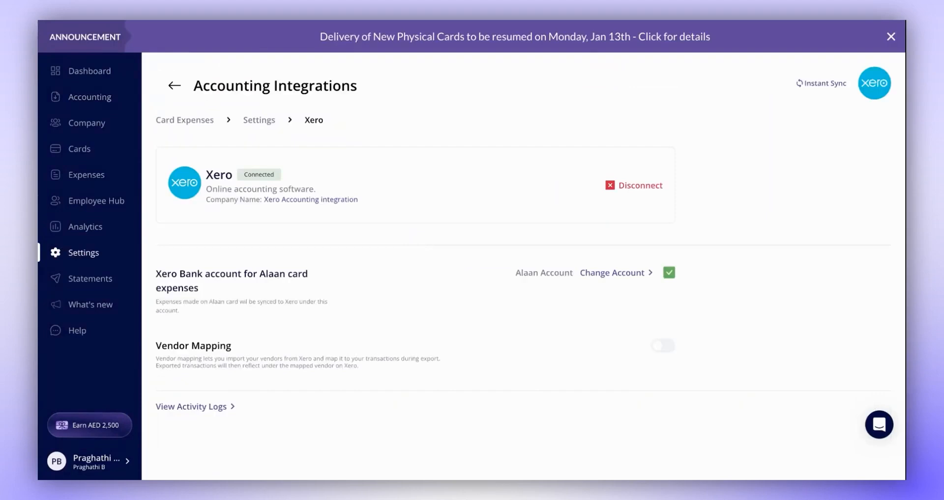
click(176, 87)
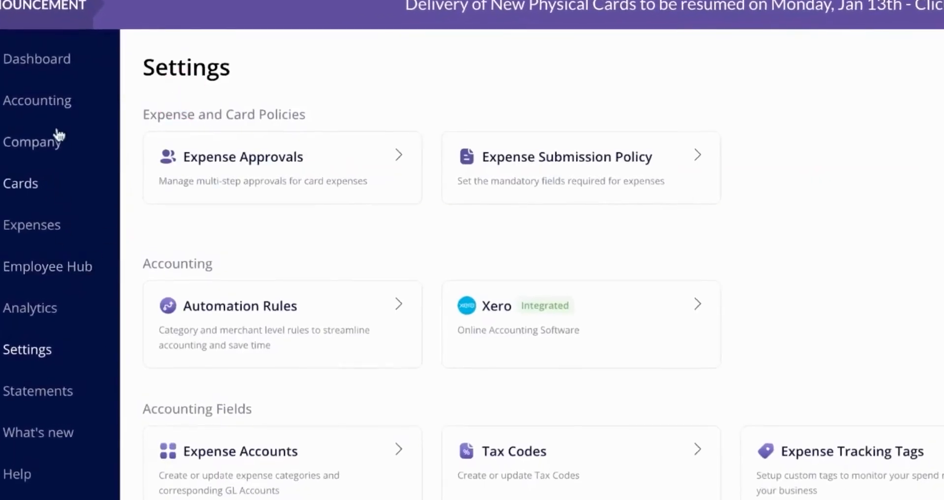
- Open the accounting overview and show all expenses to prepare
click(54, 100)
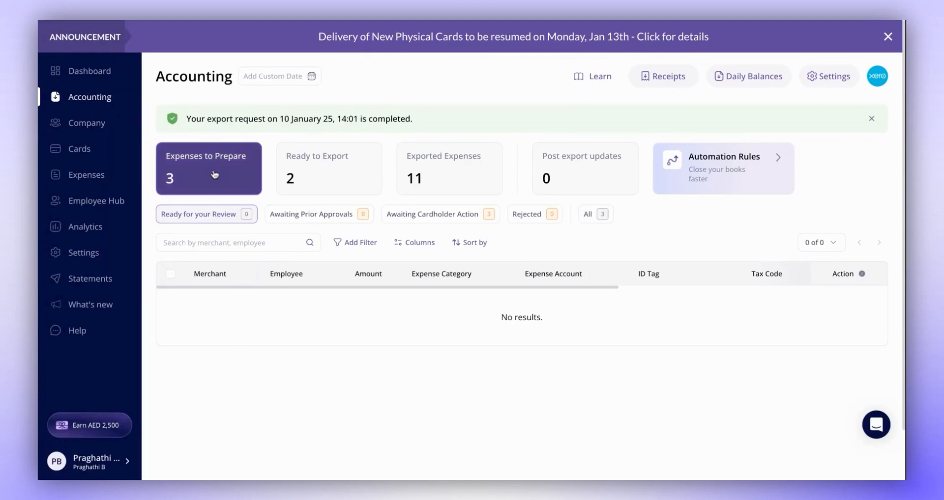
click(588, 215)
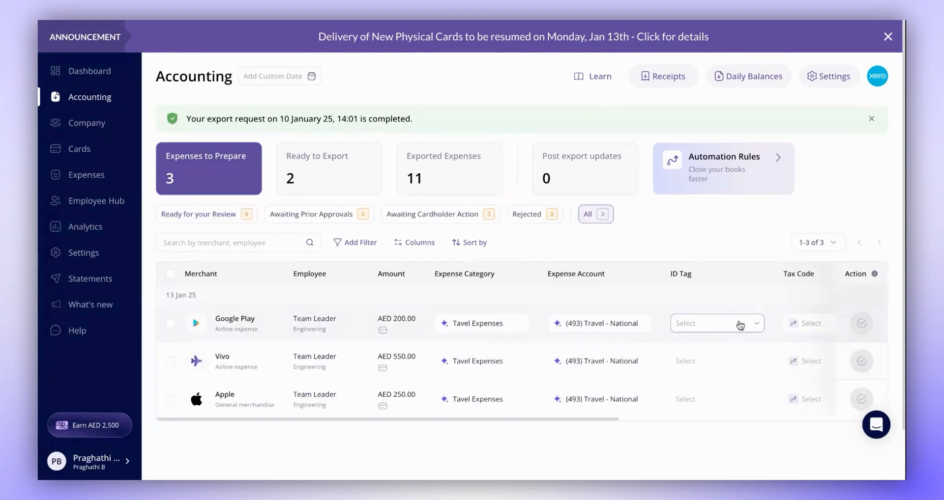
- Open the Google Play expense, save "testing" as its memo and upload its receipt
click(801, 323)
click(803, 294)
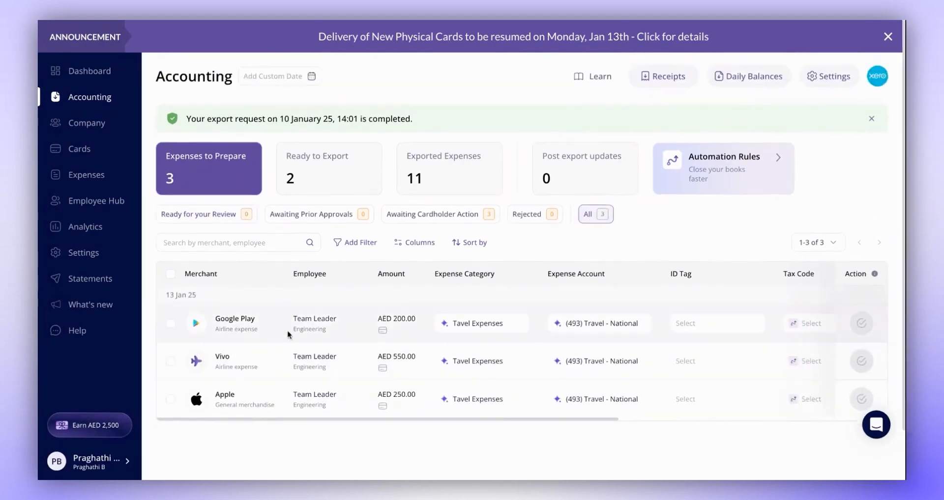
click(284, 334)
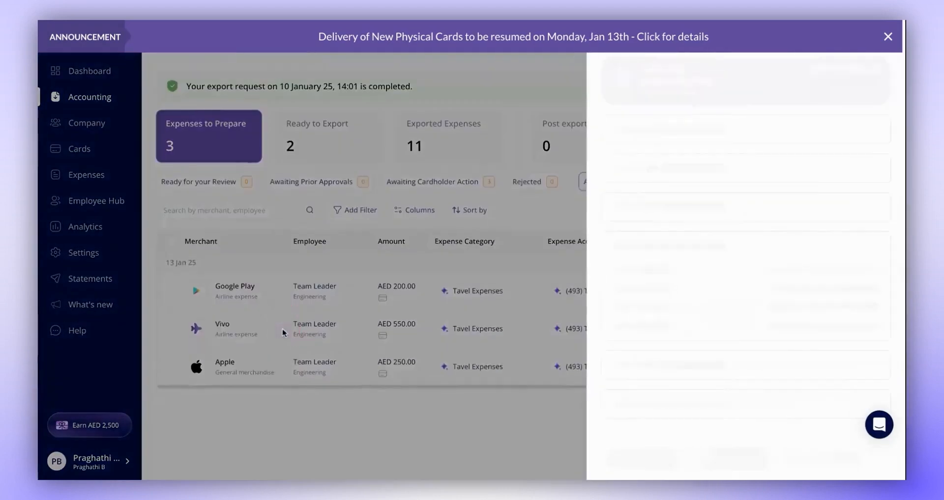
scroll(803, 179, down, 3)
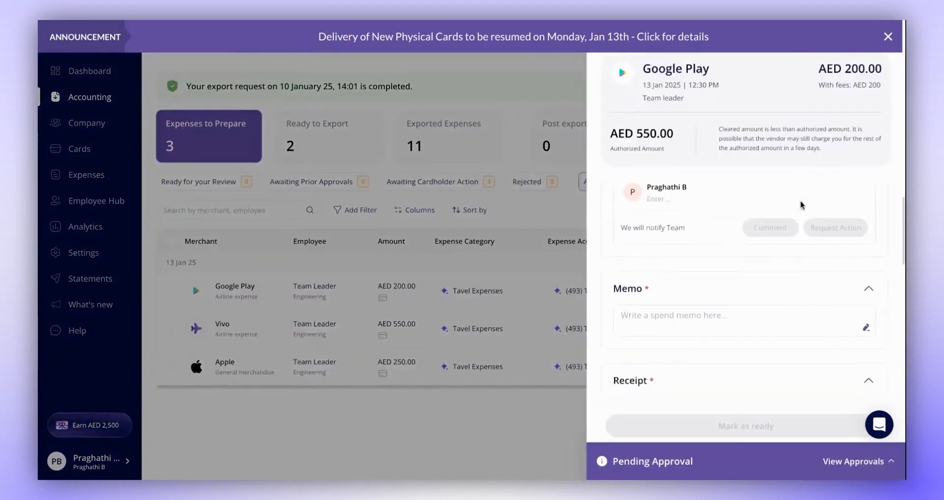
click(722, 245)
text(testing)
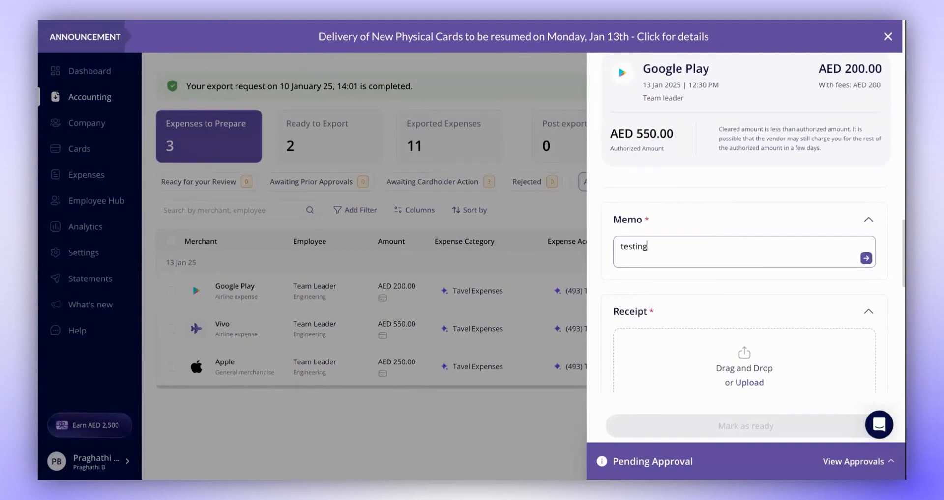
key(Return)
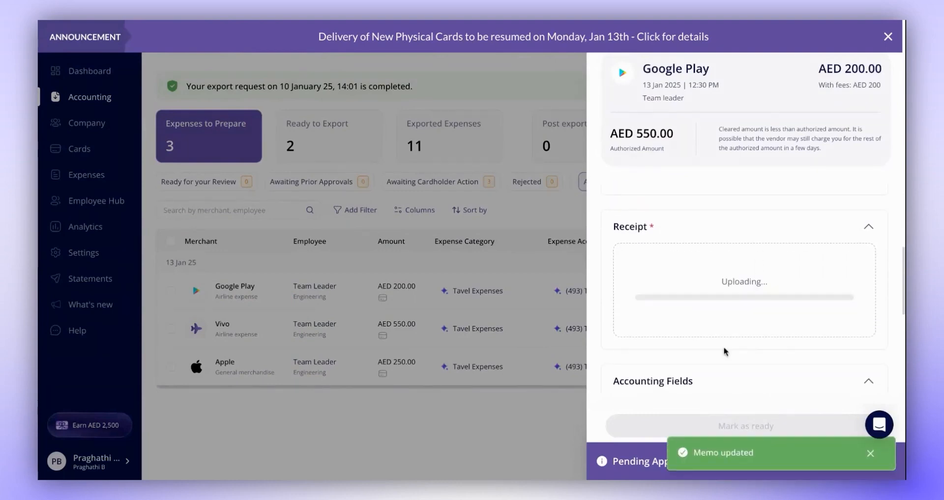
- Set the Google Play expense's tax code to Tax on Purchases (0%)
scroll(725, 352, down, 4)
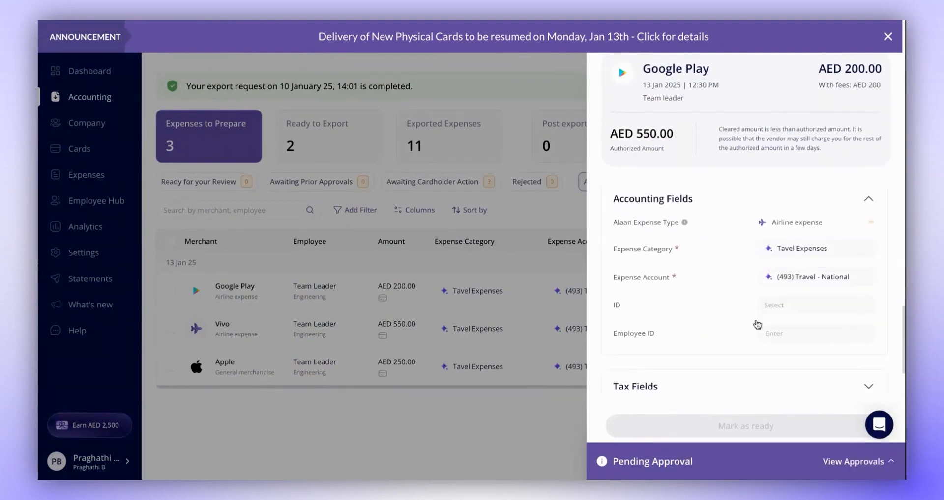
scroll(740, 325, down, 3)
click(739, 323)
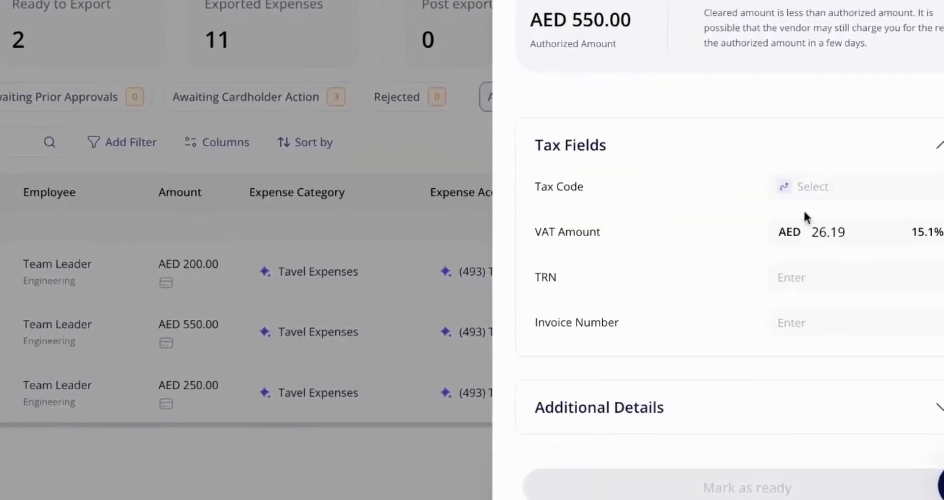
click(816, 189)
click(856, 320)
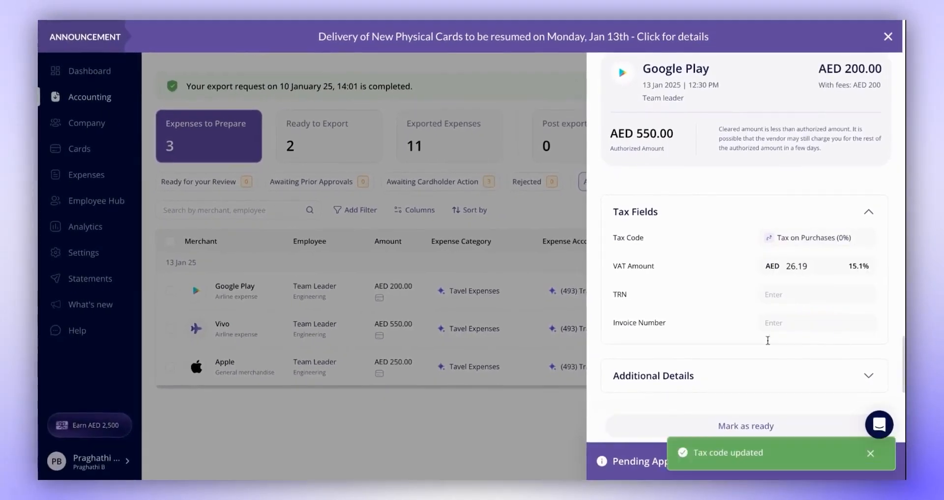
- Override the Level 1 and Level 2 approvals of the Google Play expense and close its details
click(865, 463)
click(644, 403)
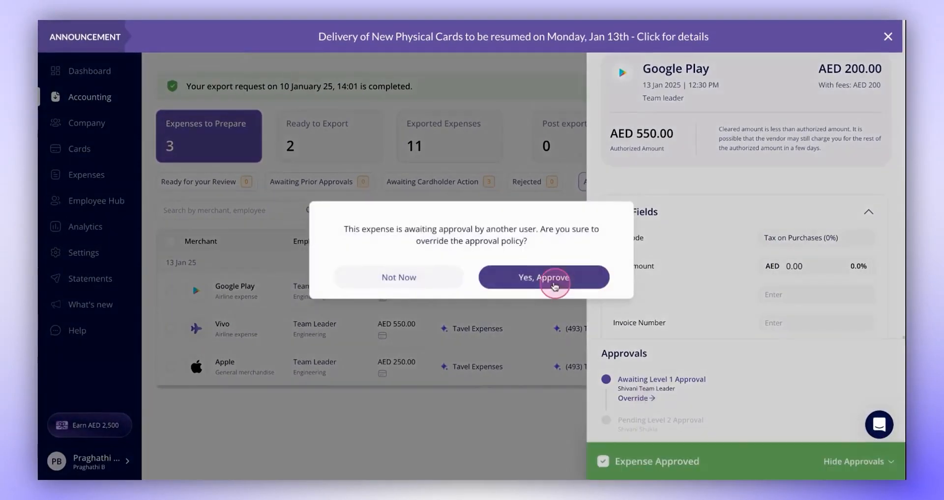
click(552, 275)
click(634, 429)
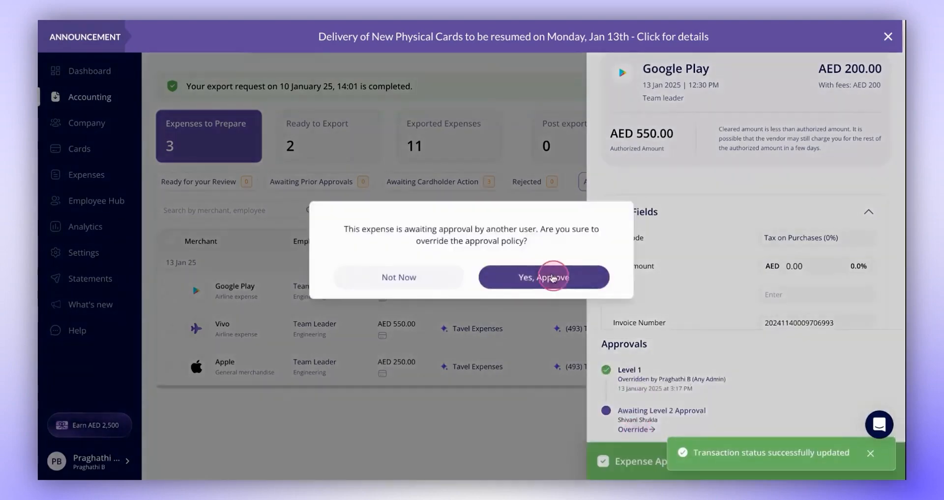
click(552, 275)
click(868, 455)
click(526, 452)
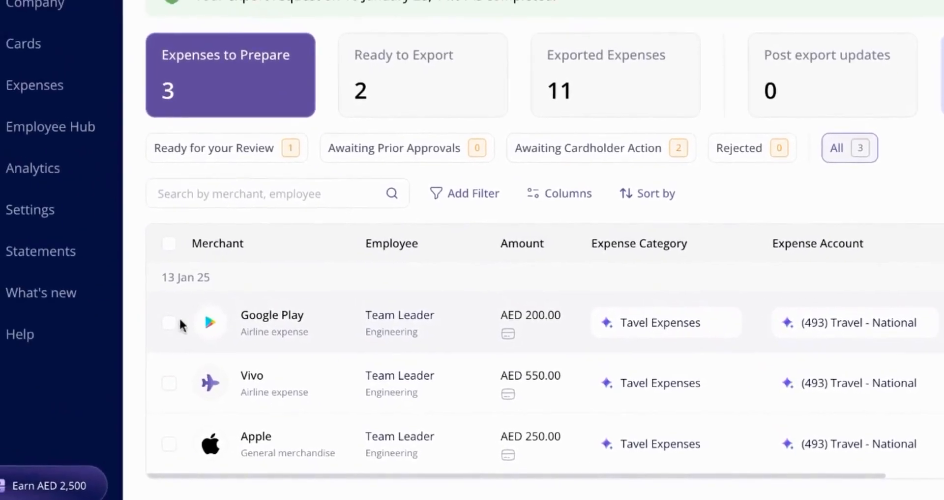
- Mark the Google Play expense as ready and review its details among the cleared and approved card expenses ready to export
click(171, 325)
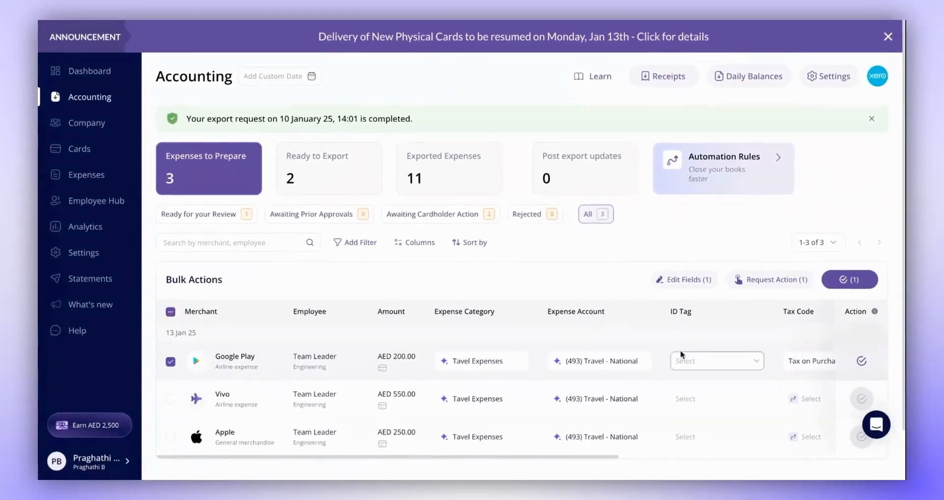
click(865, 365)
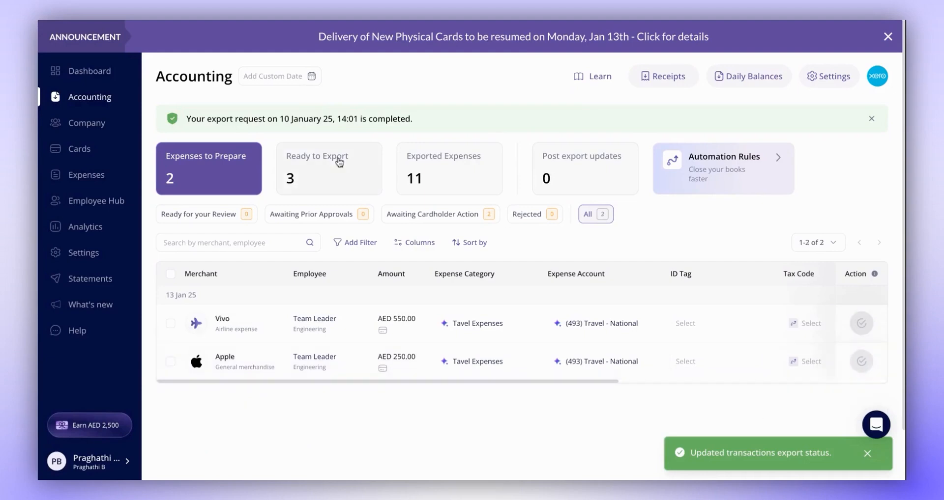
click(314, 184)
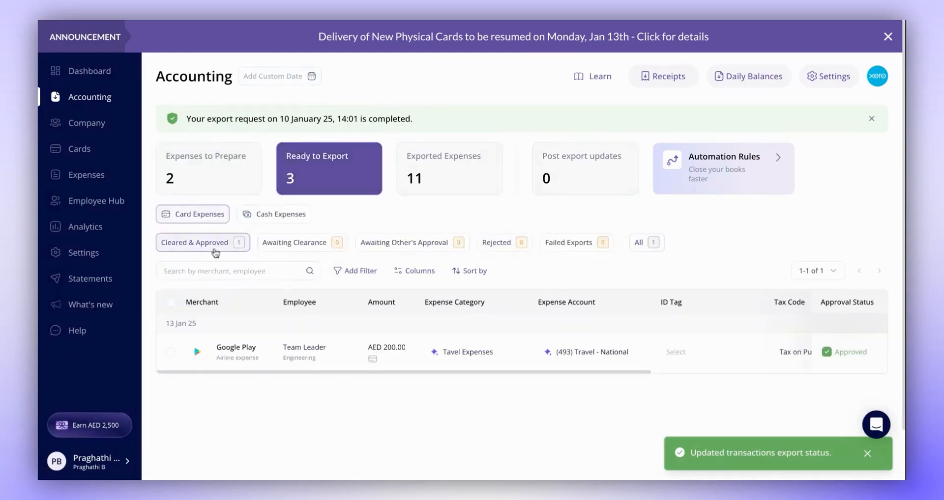
scroll(541, 356, right, 2)
scroll(541, 355, right, 3)
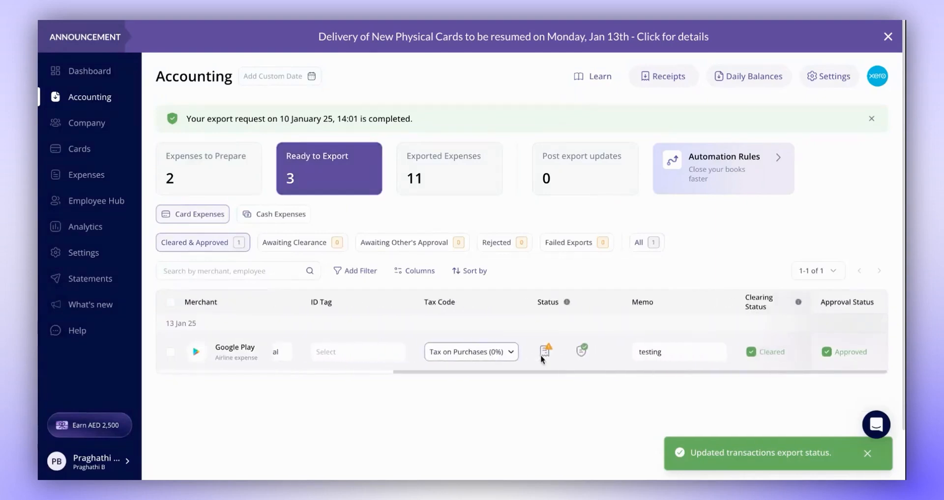
scroll(425, 357, left, 5)
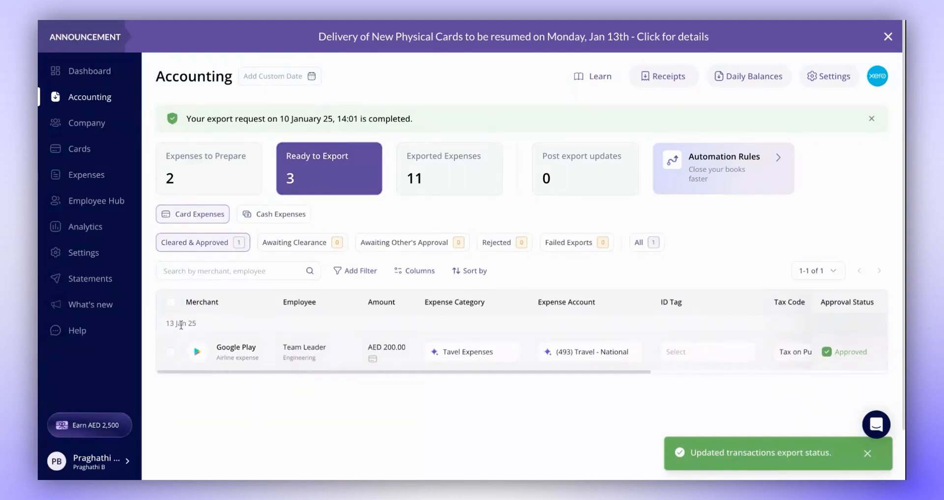
- Export the Google Play expense directly to Xero and show the exported expenses
click(170, 352)
click(829, 307)
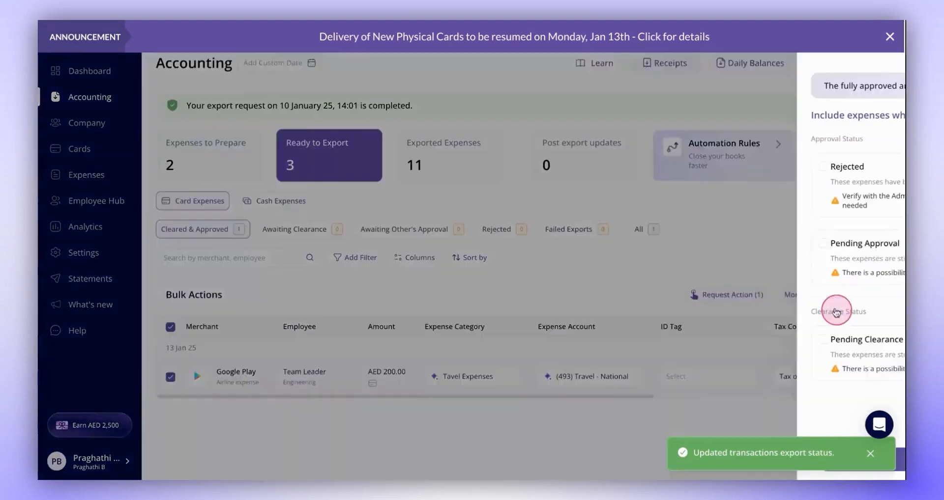
click(653, 459)
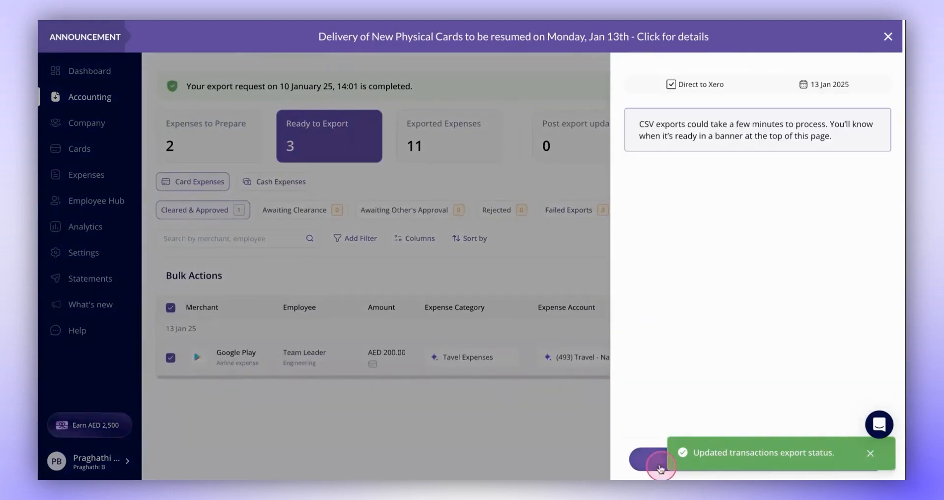
click(863, 451)
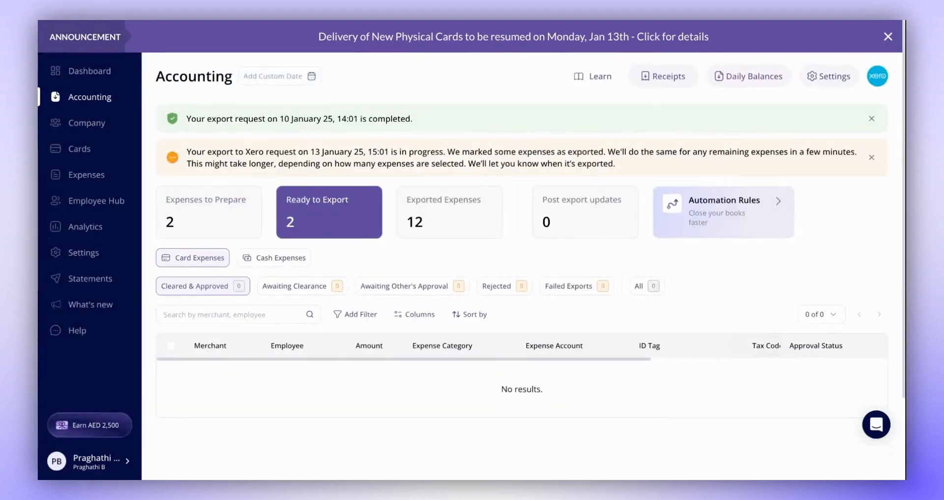
click(442, 225)
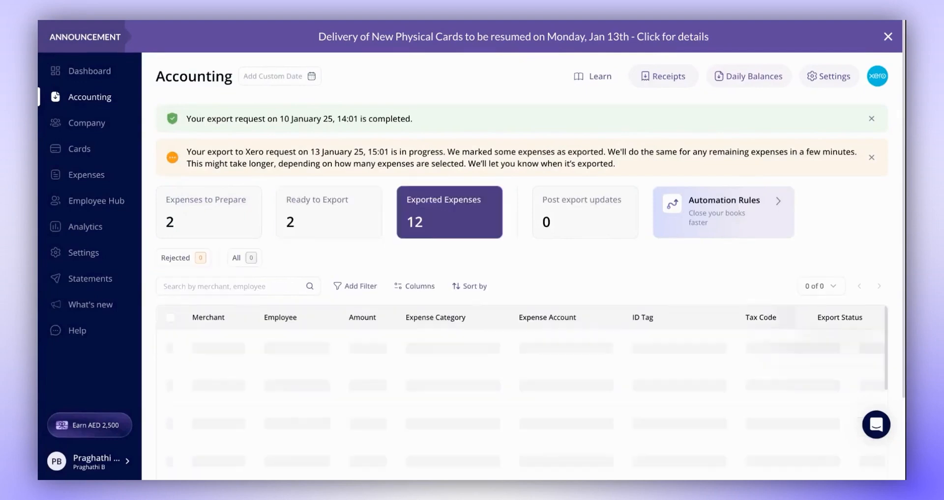
scroll(521, 403, down, 1)
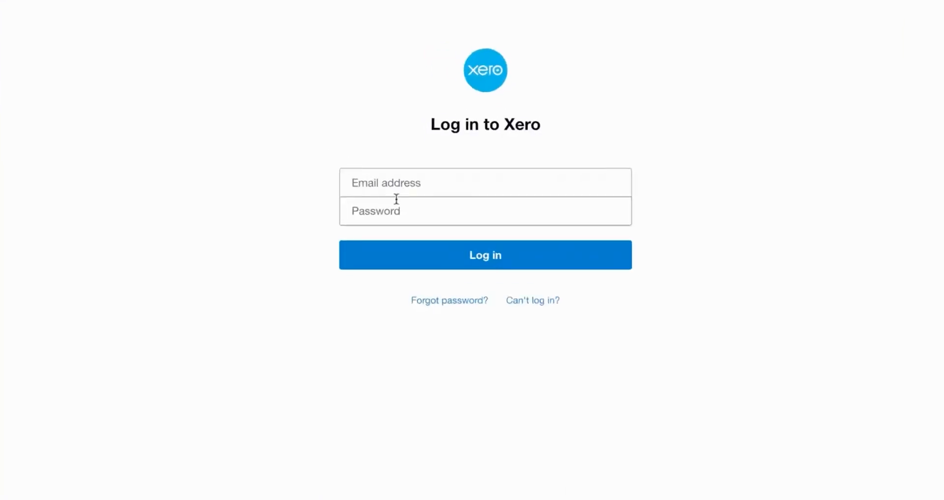
- Log in to Xero with the account's email address and password
click(414, 189)
click(427, 233)
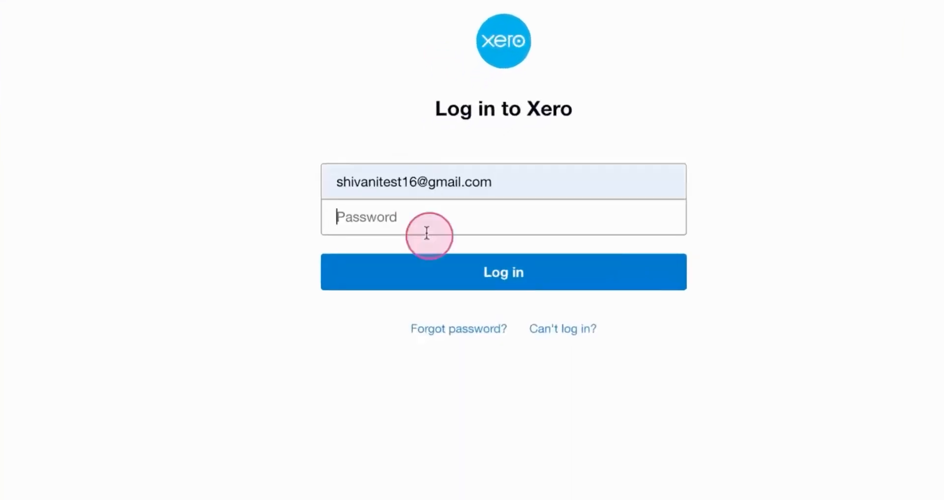
text(••••••••••)
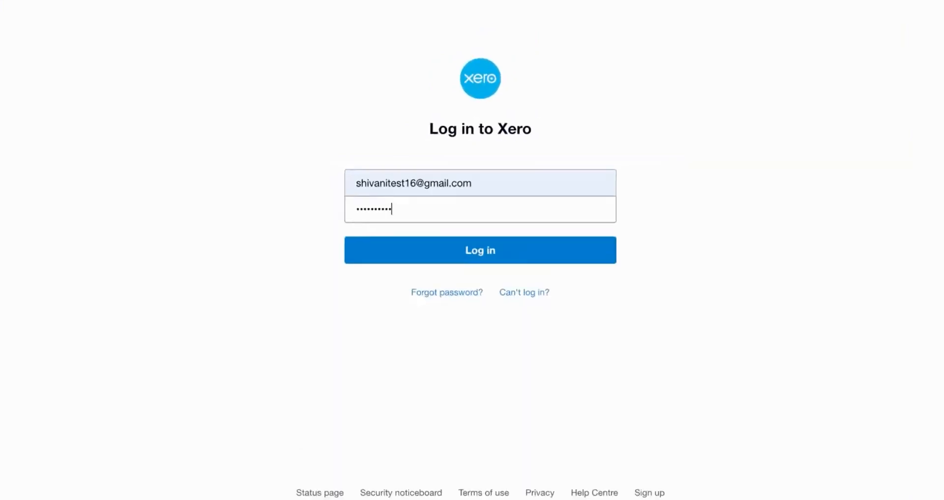
key(Return)
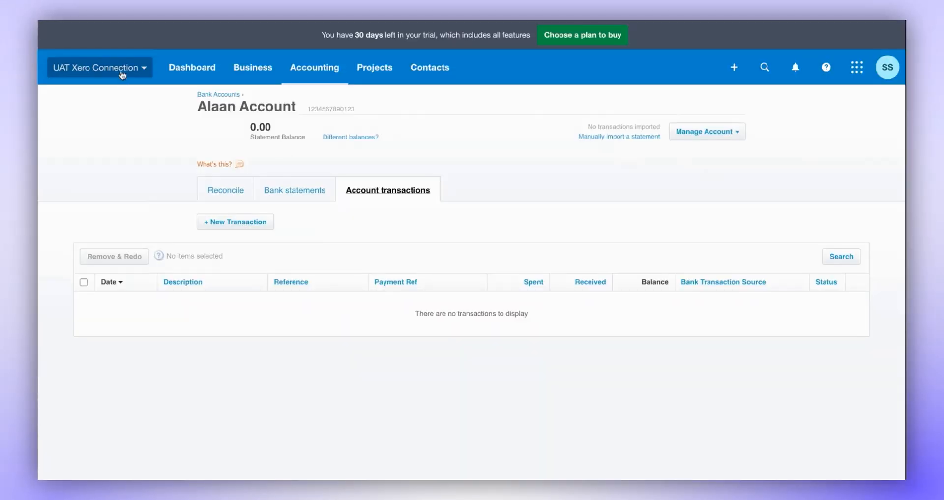
- Switch to the Xero Accounting integration organisation and open the Alaan Account's transactions under the bank accounts
click(122, 74)
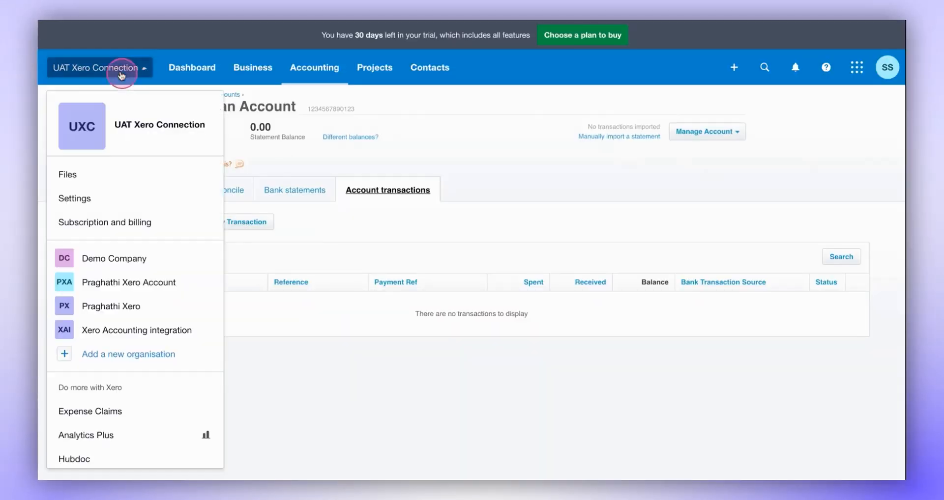
click(108, 333)
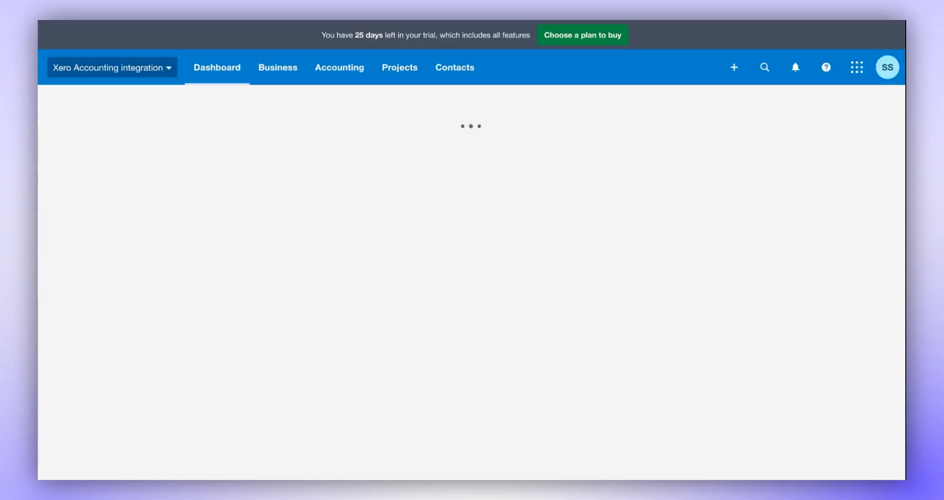
click(338, 97)
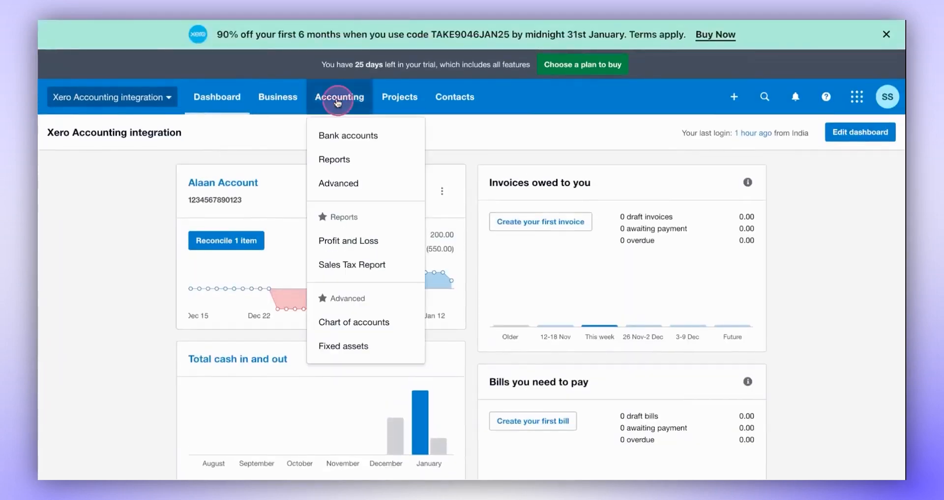
click(349, 138)
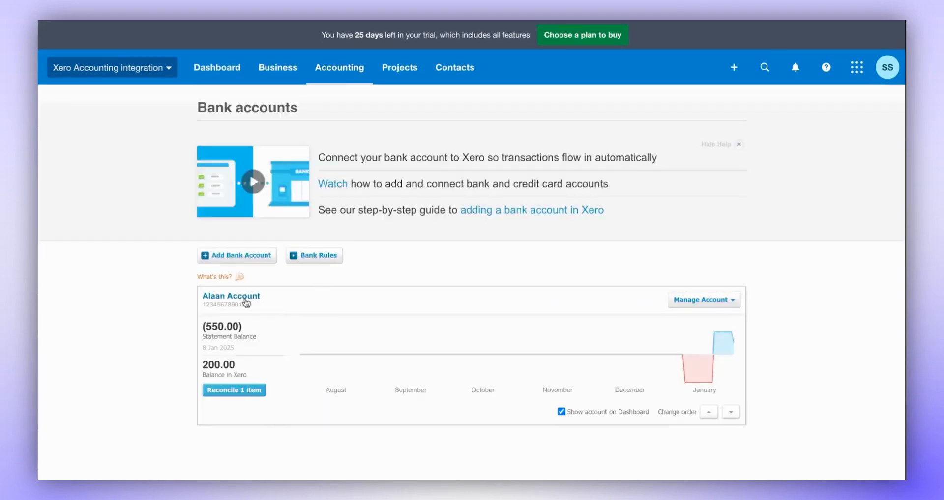
click(241, 297)
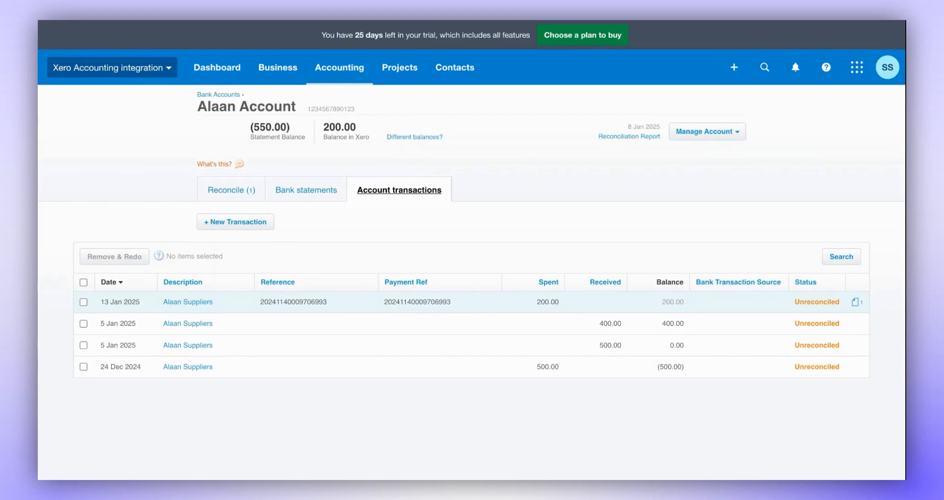
- Examine the 13 Jan 2025 Alaan Suppliers transaction and its attached PDF receipt, then close the preview
click(196, 304)
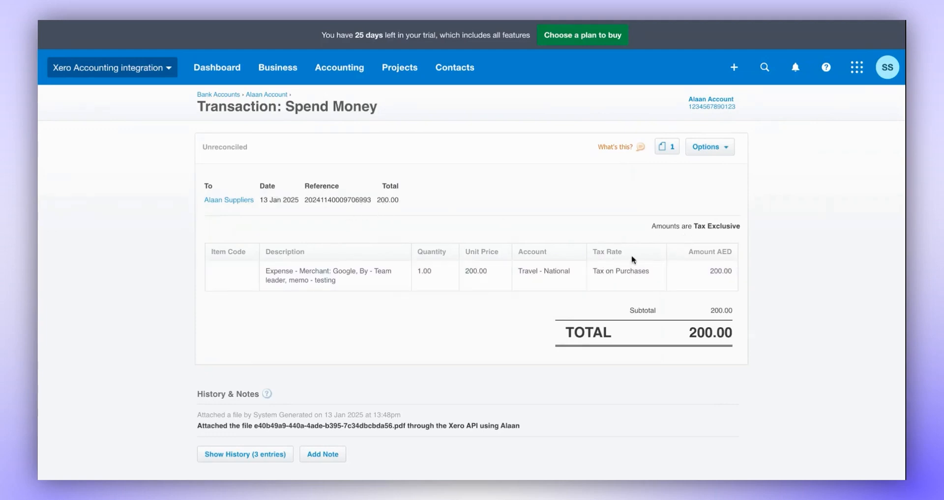
scroll(558, 316, down, 1)
scroll(559, 316, up, 1)
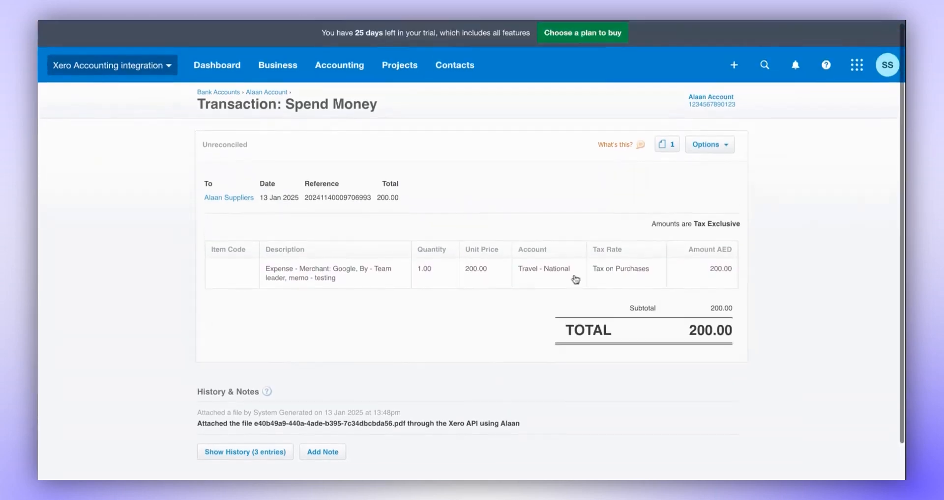
click(667, 146)
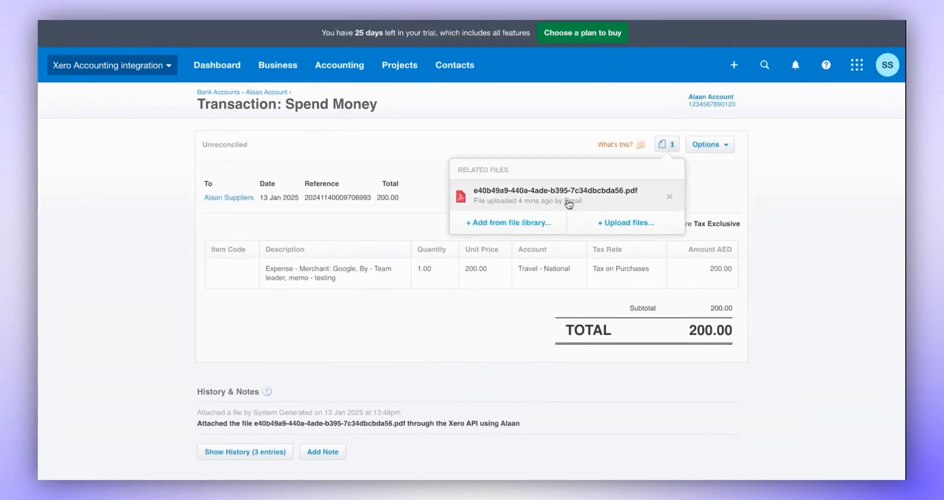
click(568, 203)
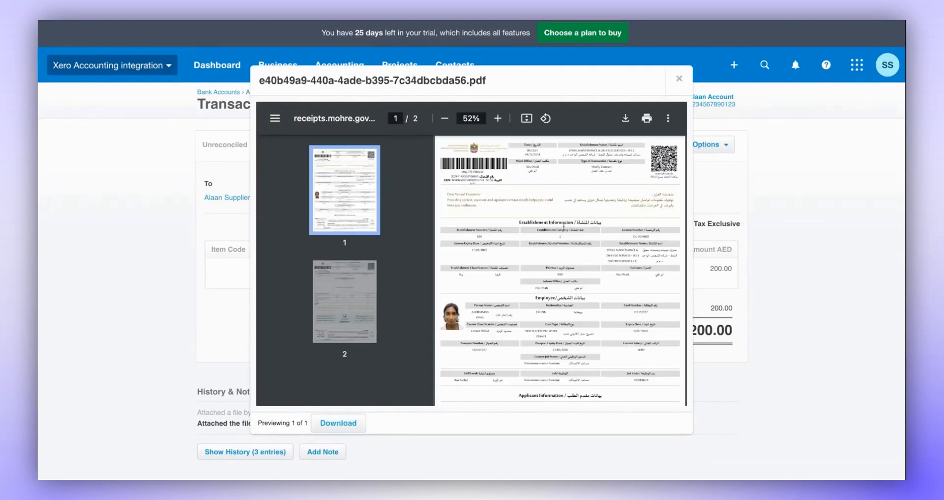
scroll(563, 227, down, 10)
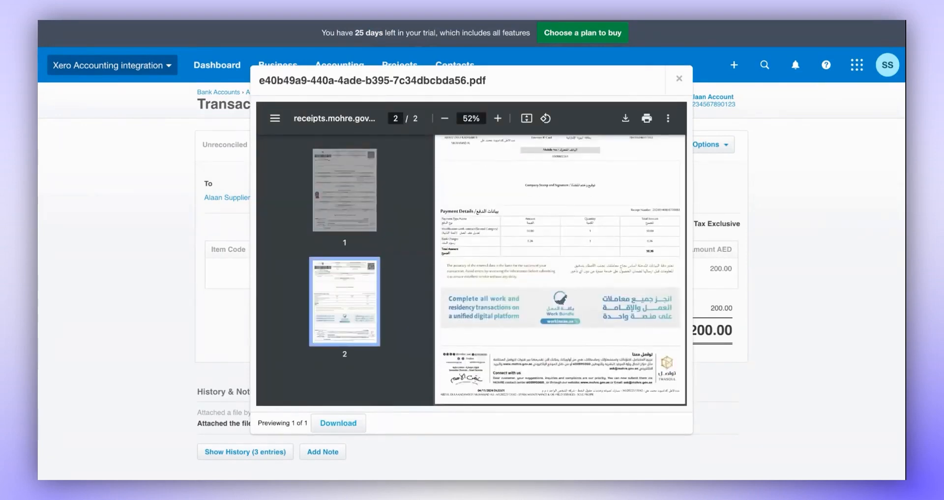
click(679, 80)
click(688, 122)
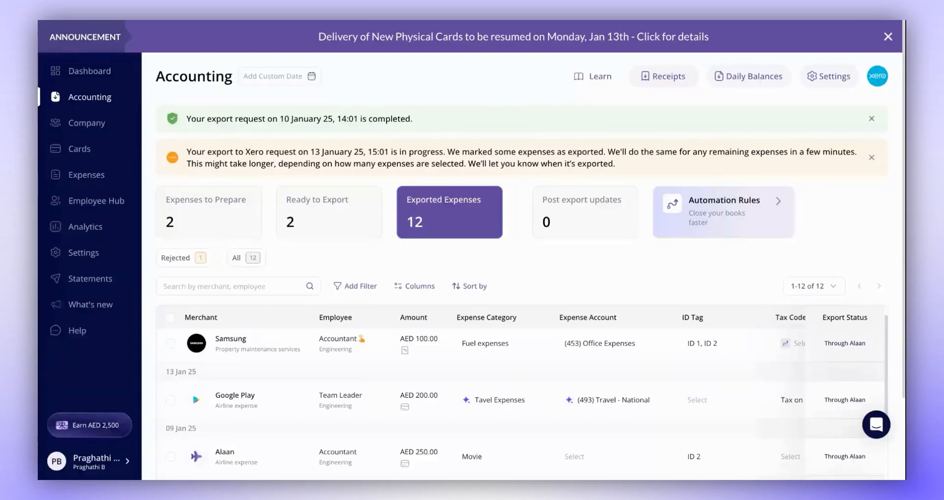
- Switch back to Alaan and open the Xero integration details in the settings
click(78, 253)
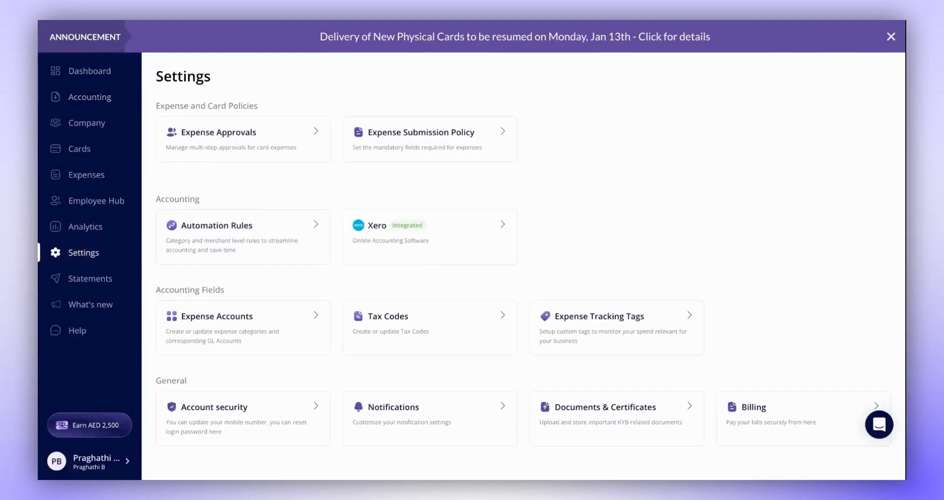
click(492, 253)
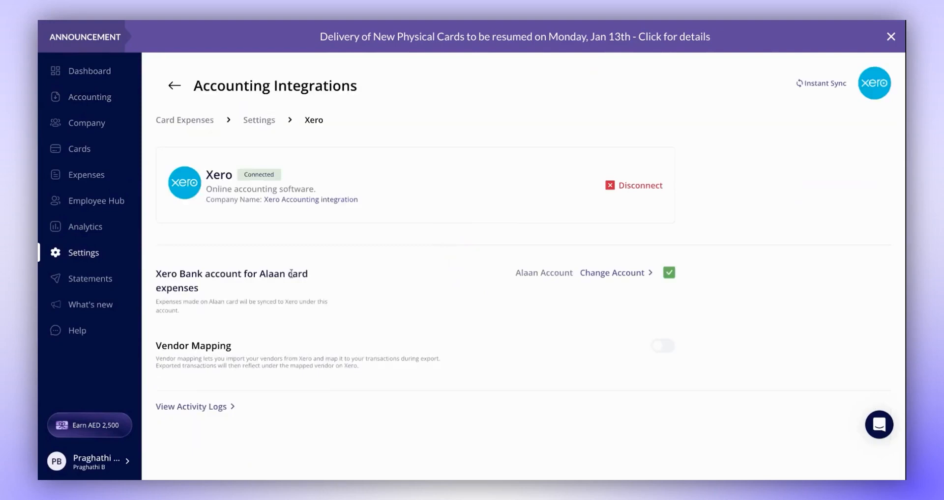